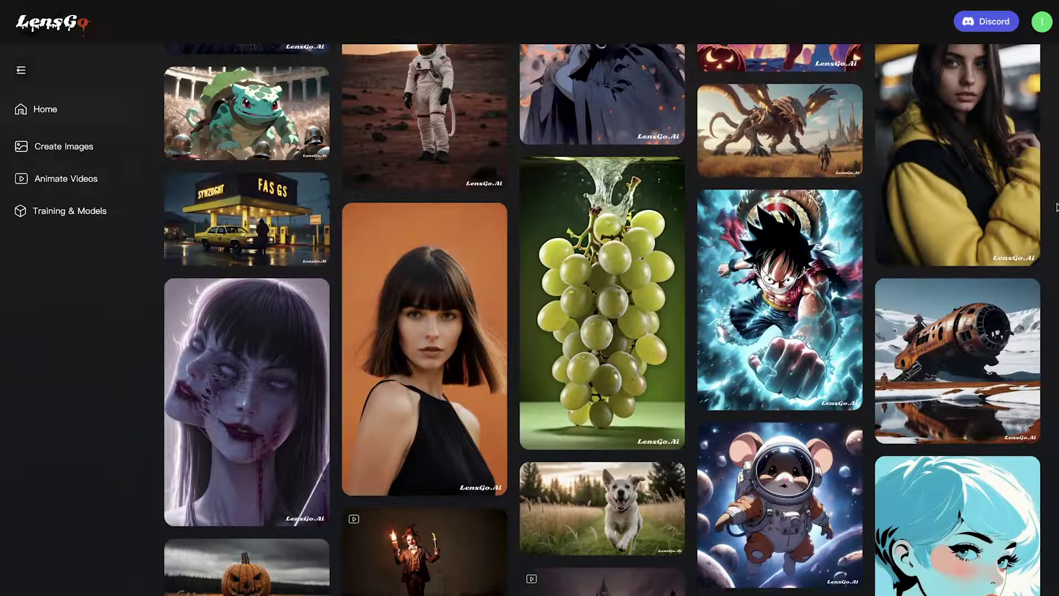
Step: Scroll down through the LensGo gallery
{"action": "scroll", "coordinate": [1056, 207], "scroll_direction": "down", "scroll_amount": 5}
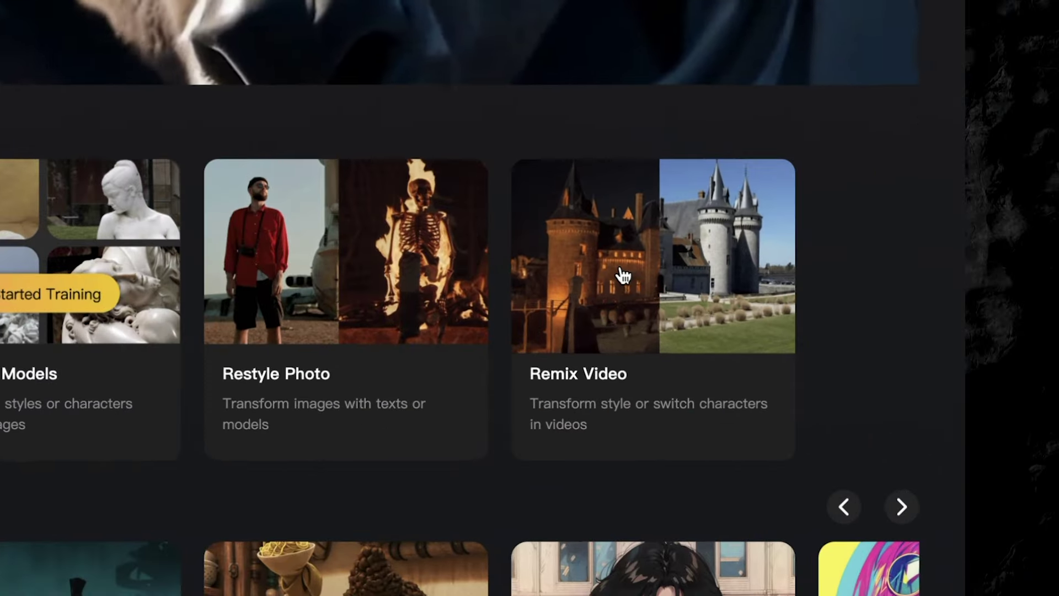
Step: Start a Remix Video and upload the clip from the Woman Playing with Her Hair folder
{"action": "left_click", "coordinate": [882, 380]}
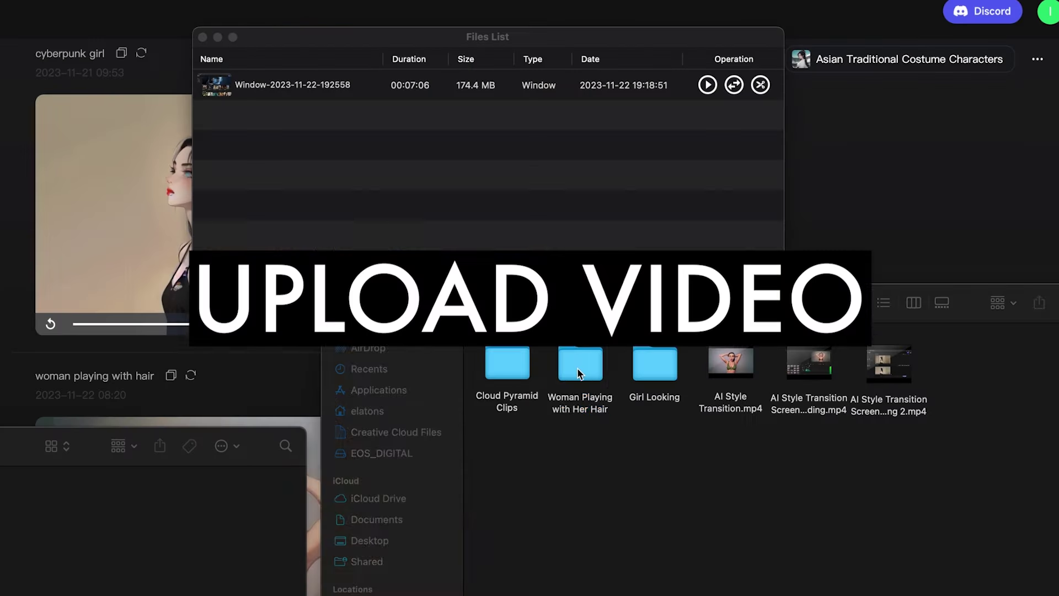
{"action": "left_click", "coordinate": [579, 362]}
{"action": "double_click", "coordinate": [579, 362]}
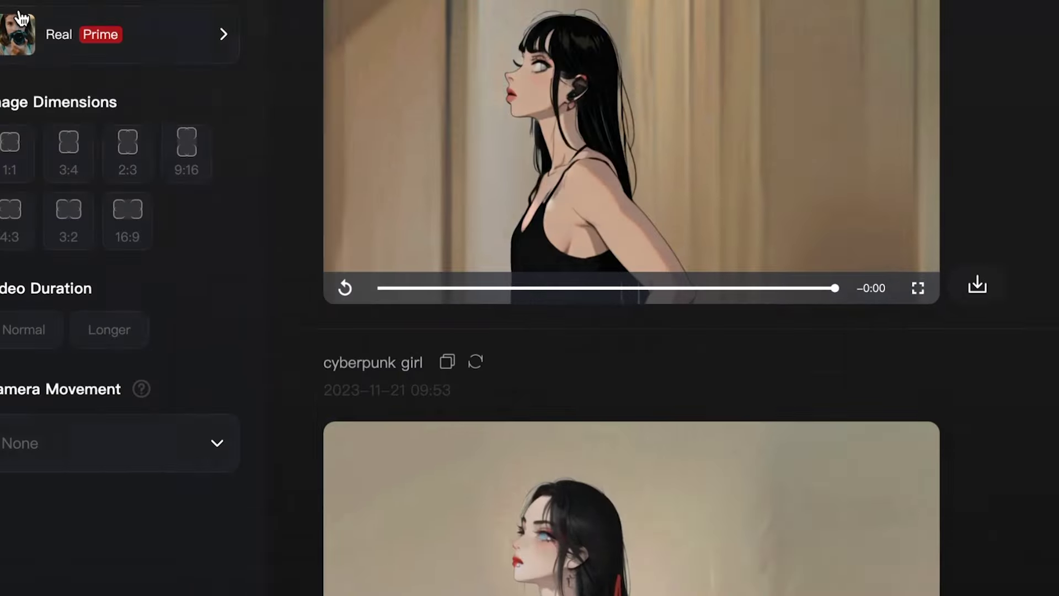
Step: Open the style model list and type the prompt 'woman playing with h'
{"action": "left_click", "coordinate": [21, 18]}
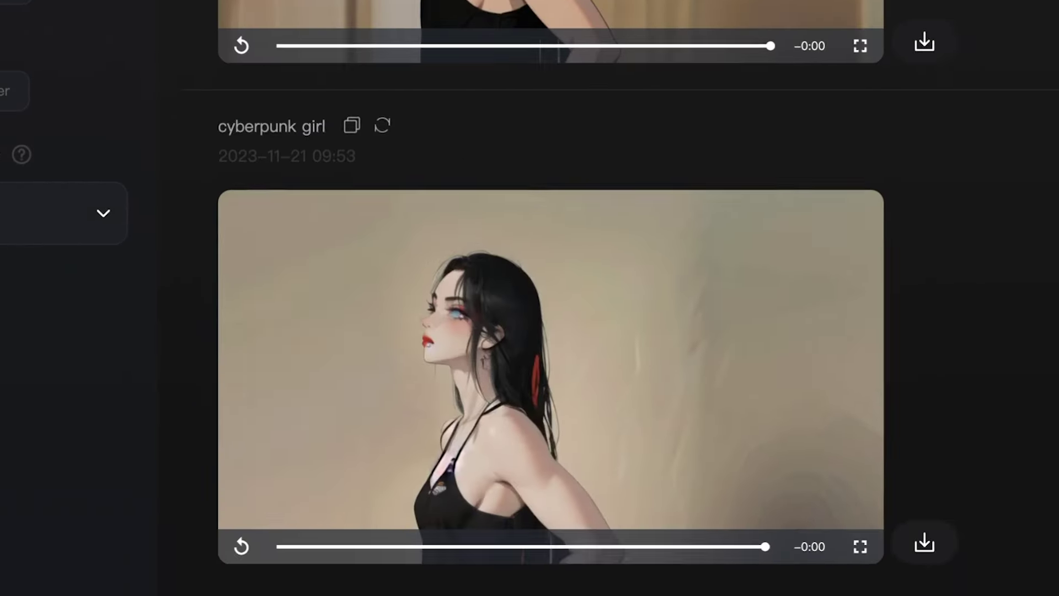
{"action": "left_click", "coordinate": [484, 539]}
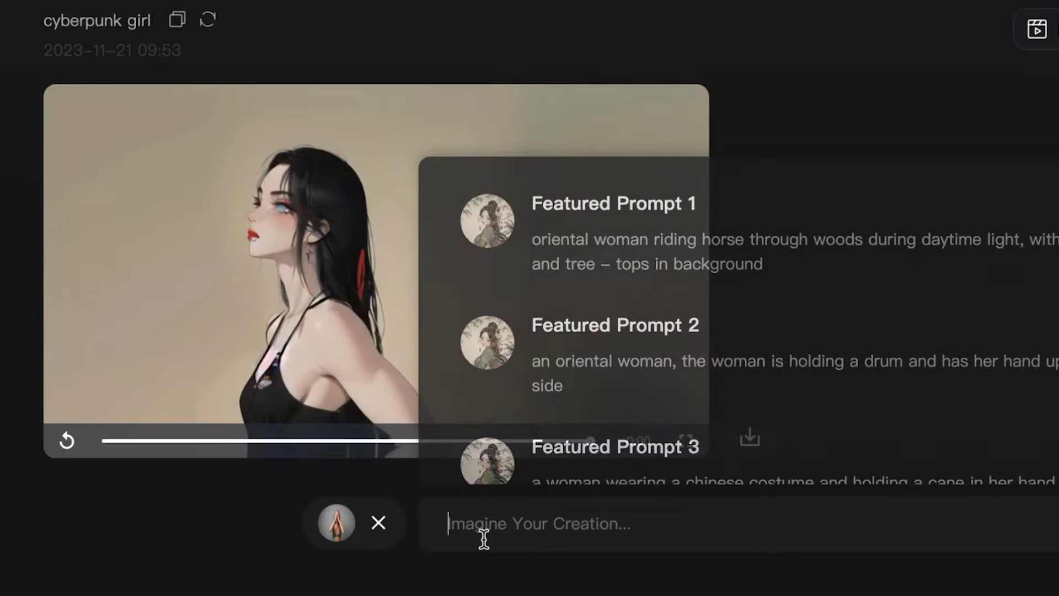
{"action": "type", "text": "woman playing w"}
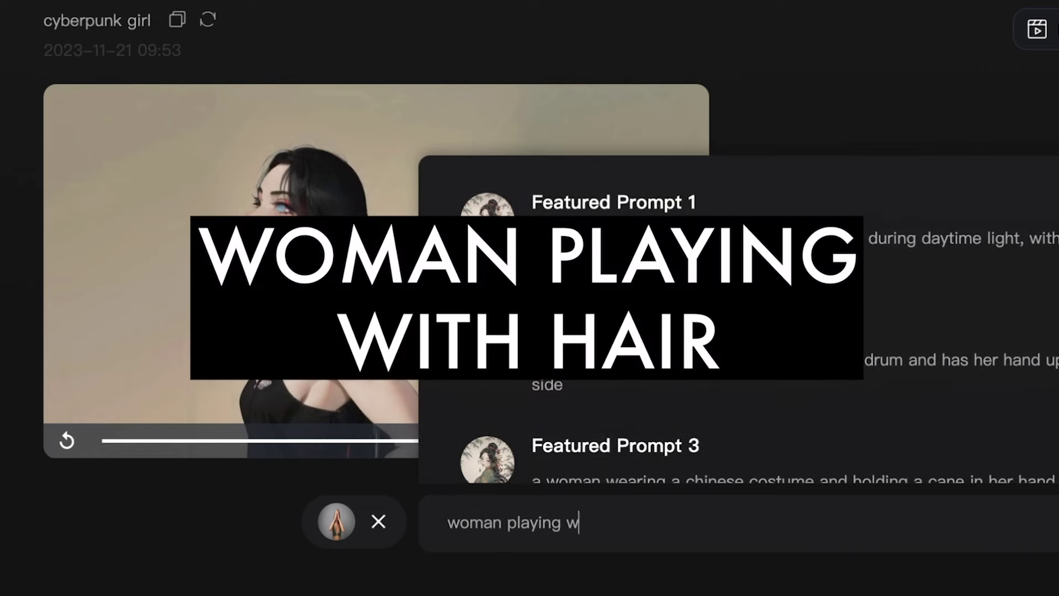
{"action": "type", "text": "ith h"}
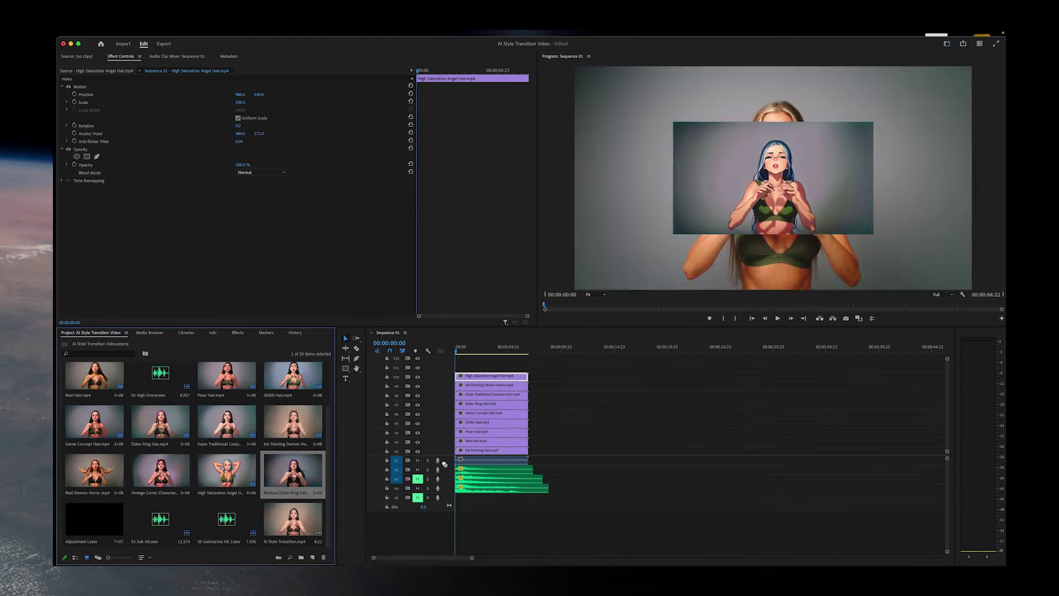
Step: Stack the remix hair clips on the timeline and trim V9, V8 and V7 into short steps
{"action": "left_click_drag", "start_coordinate": [293, 472], "coordinate": [522, 367]}
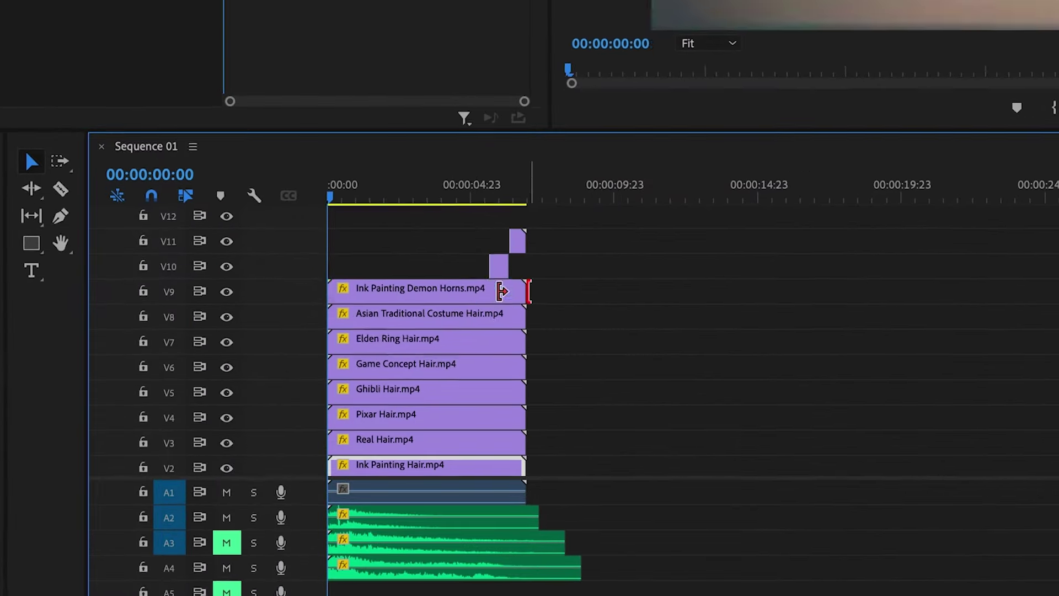
{"action": "left_click_drag", "start_coordinate": [502, 291], "coordinate": [487, 289]}
{"action": "left_click_drag", "start_coordinate": [330, 292], "coordinate": [465, 292]}
{"action": "left_click_drag", "start_coordinate": [525, 316], "coordinate": [447, 319]}
{"action": "left_click_drag", "start_coordinate": [530, 340], "coordinate": [444, 341]}
{"action": "left_click_drag", "start_coordinate": [334, 367], "coordinate": [398, 369]}
Step: Trim V6 down to the bottom clip into staggered staircase steps and preview the cascade
{"action": "left_click_drag", "start_coordinate": [530, 392], "coordinate": [399, 392]}
{"action": "left_click_drag", "start_coordinate": [334, 391], "coordinate": [377, 391]}
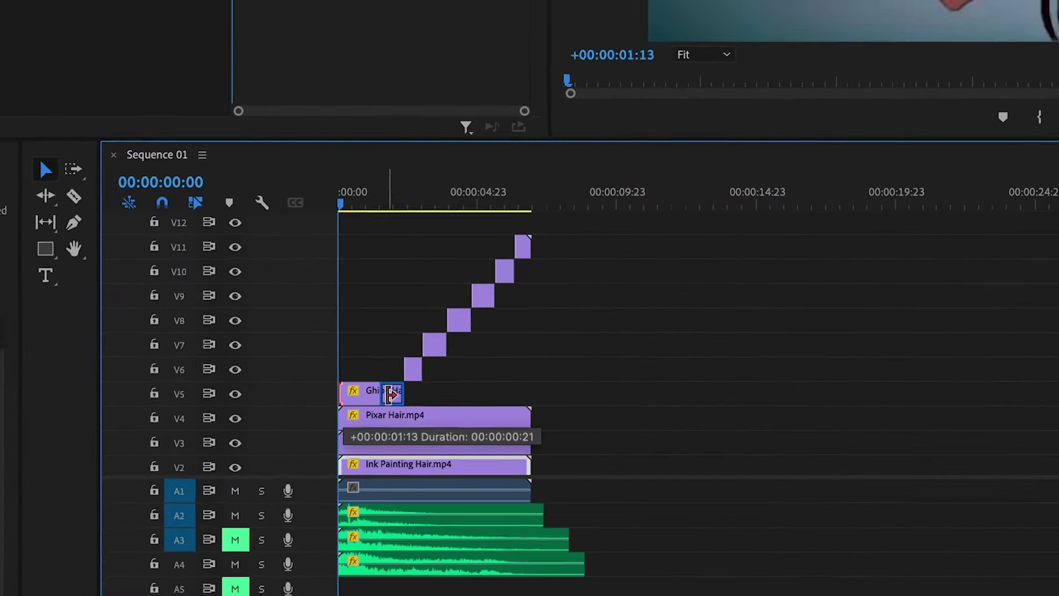
{"action": "left_click_drag", "start_coordinate": [530, 417], "coordinate": [378, 418]}
{"action": "left_click_drag", "start_coordinate": [335, 417], "coordinate": [356, 417]}
{"action": "left_click_drag", "start_coordinate": [530, 443], "coordinate": [399, 443]}
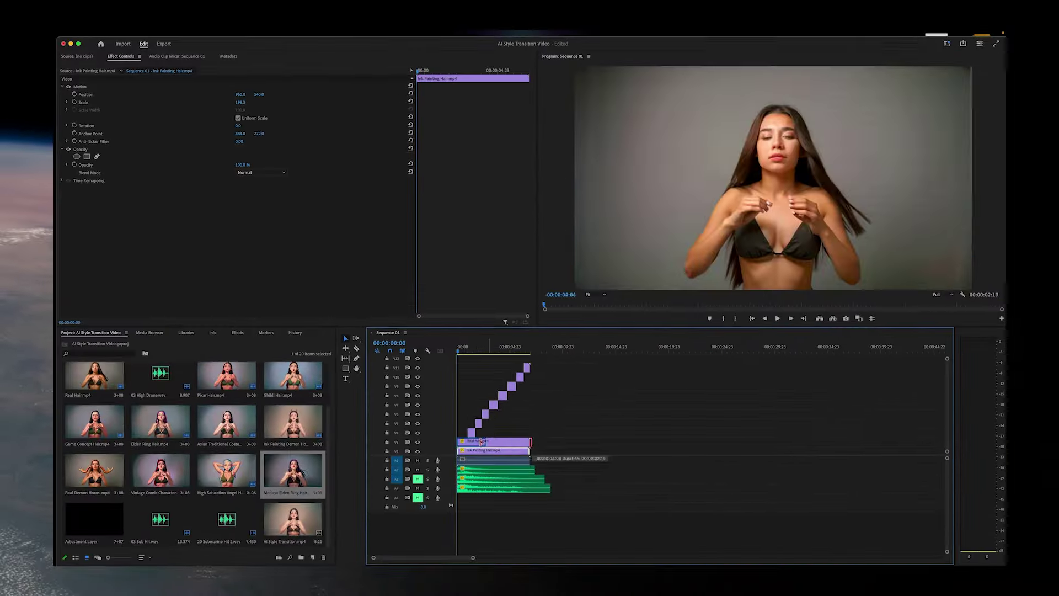
{"action": "left_click_drag", "start_coordinate": [481, 441], "coordinate": [470, 442]}
{"action": "left_click_drag", "start_coordinate": [458, 442], "coordinate": [464, 442]}
{"action": "key", "text": "space"}
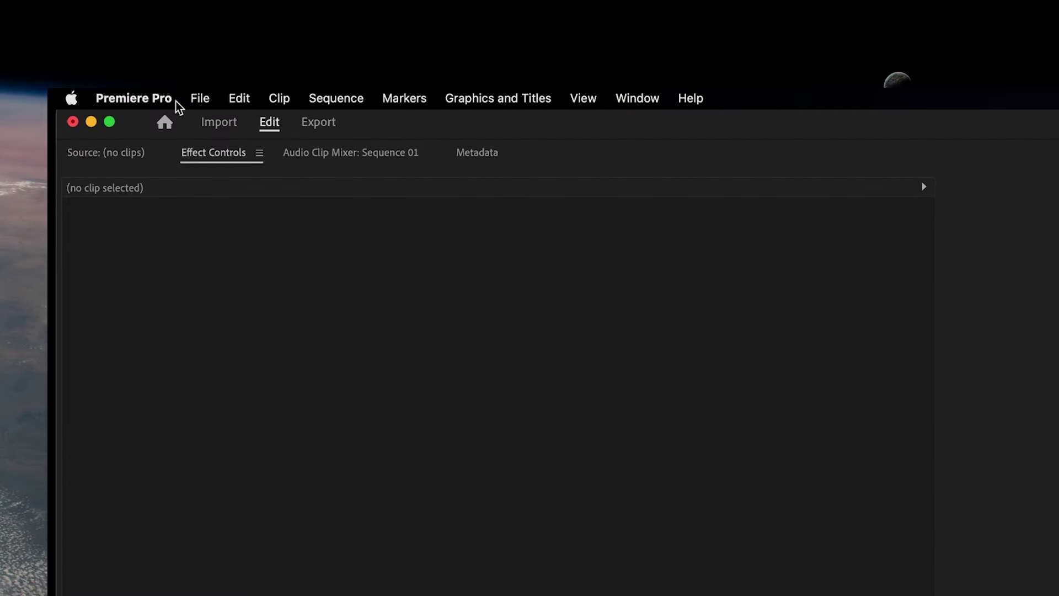
Step: Import the exported transition video and speed up the first clip in Sequence 02
{"action": "left_click", "coordinate": [200, 97]}
{"action": "mouse_move", "coordinate": [327, 258]}
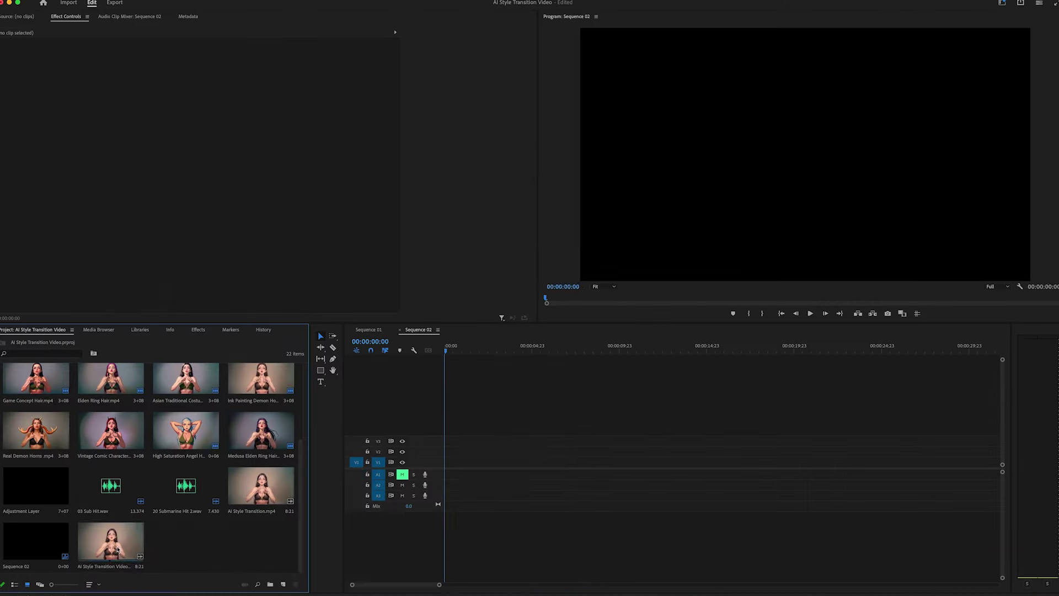
{"action": "right_click", "coordinate": [472, 465]}
{"action": "left_click", "coordinate": [511, 328]}
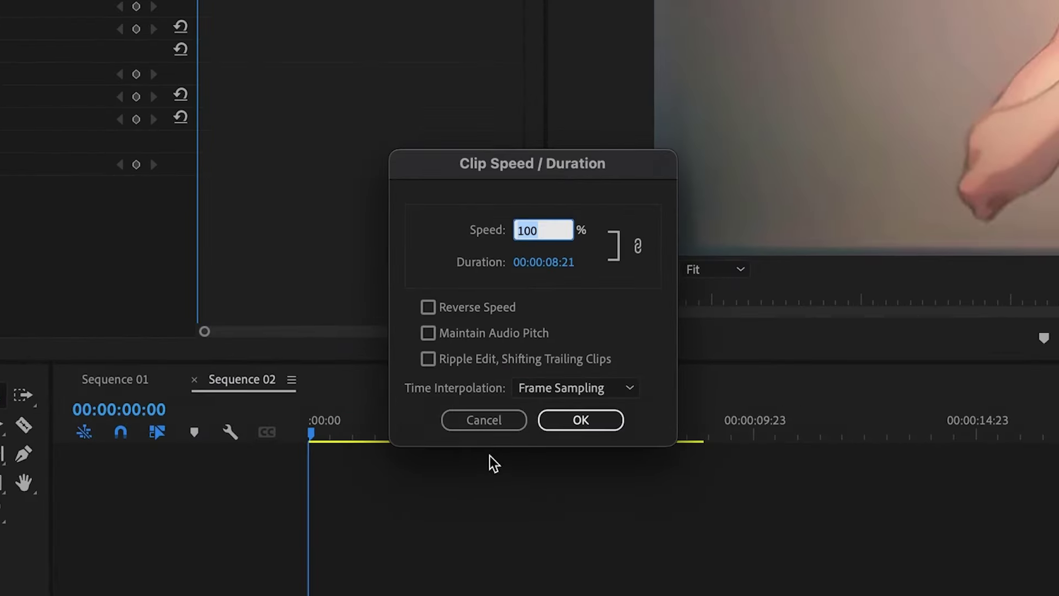
{"action": "left_click", "coordinate": [564, 429]}
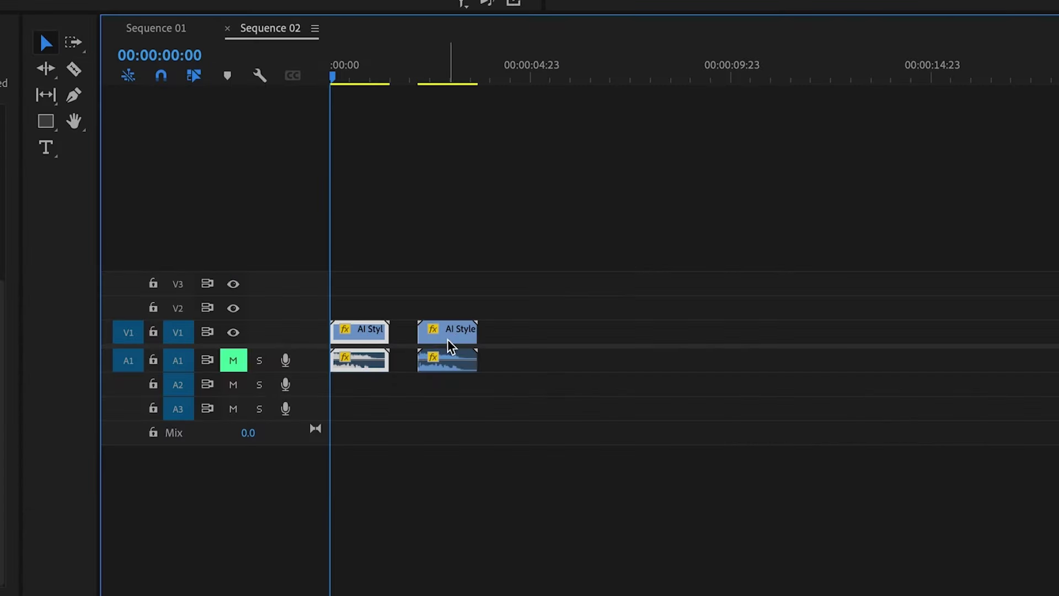
Step: Butt the second clip against the first and set it to reversed 500% with Optical Flow
{"action": "left_click_drag", "start_coordinate": [452, 347], "coordinate": [424, 337]}
{"action": "right_click", "coordinate": [425, 336]}
{"action": "left_click", "coordinate": [529, 105]}
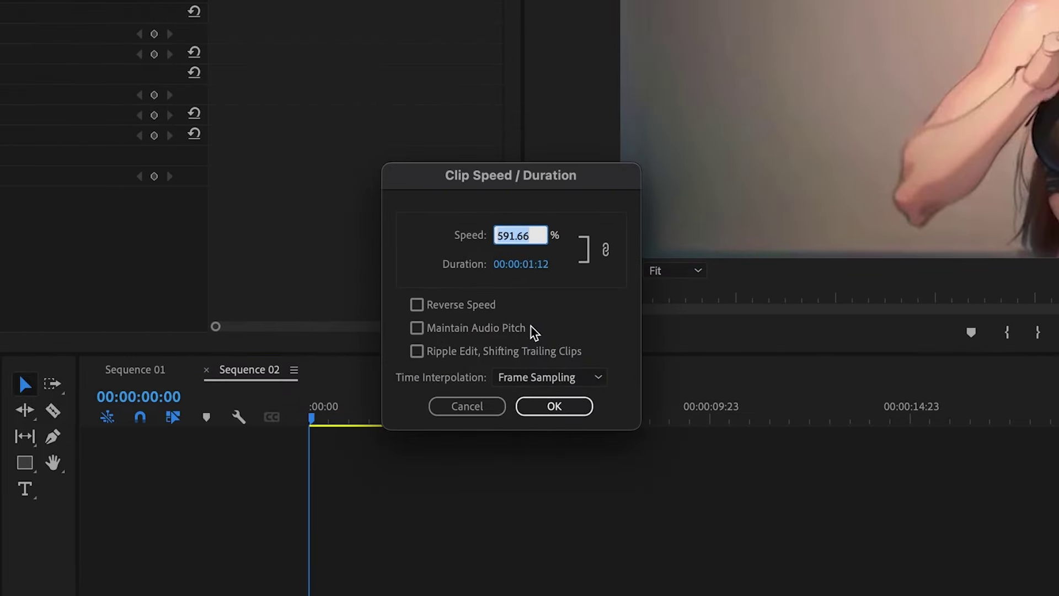
{"action": "left_click", "coordinate": [550, 377]}
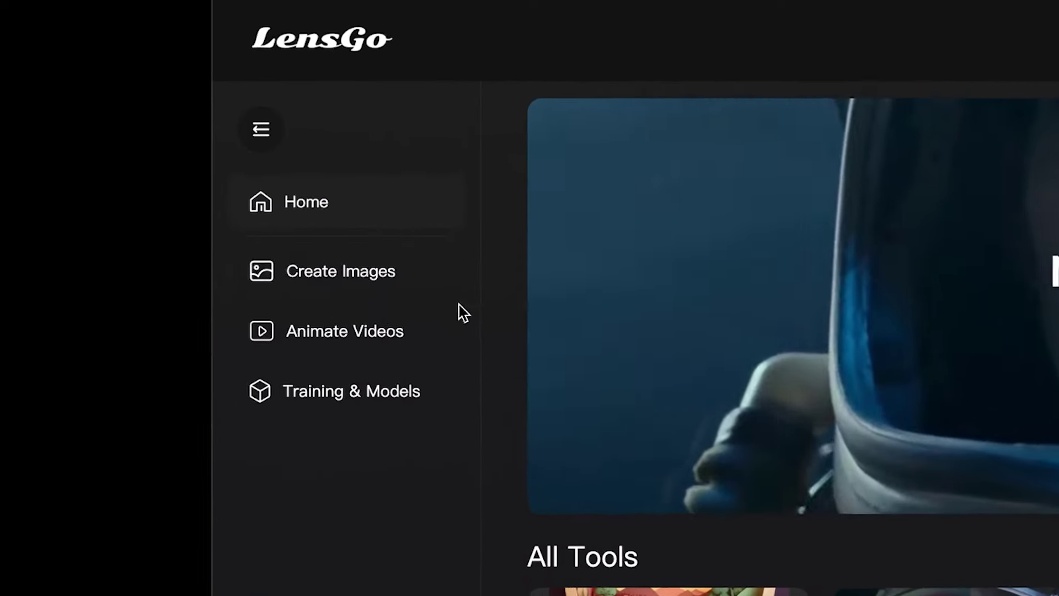
Step: Open Create Images and pick the Vintage Comic Characters model at 0.65
{"action": "left_click", "coordinate": [122, 169]}
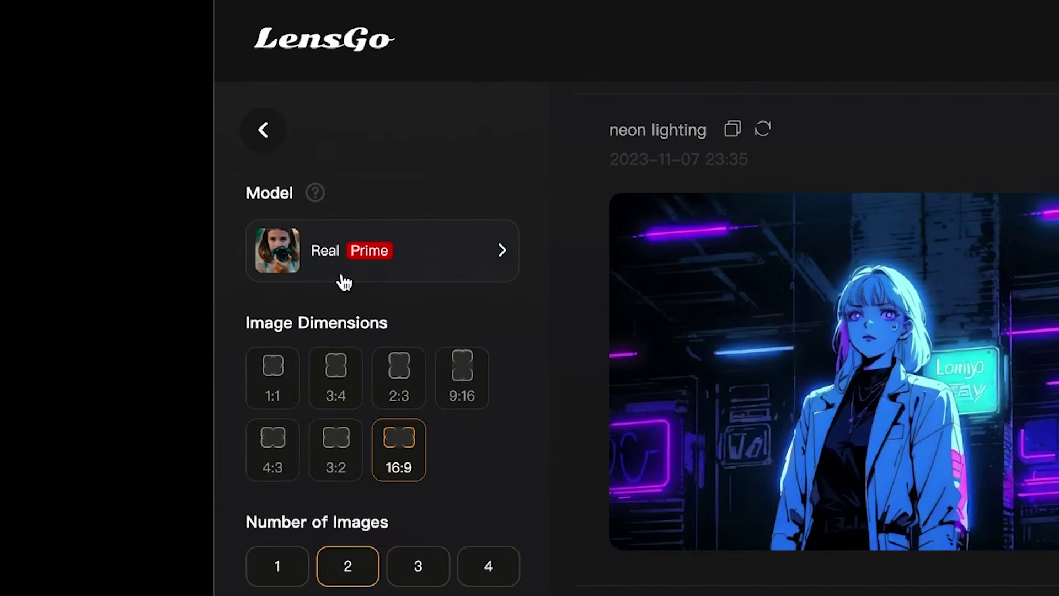
{"action": "left_click", "coordinate": [423, 265]}
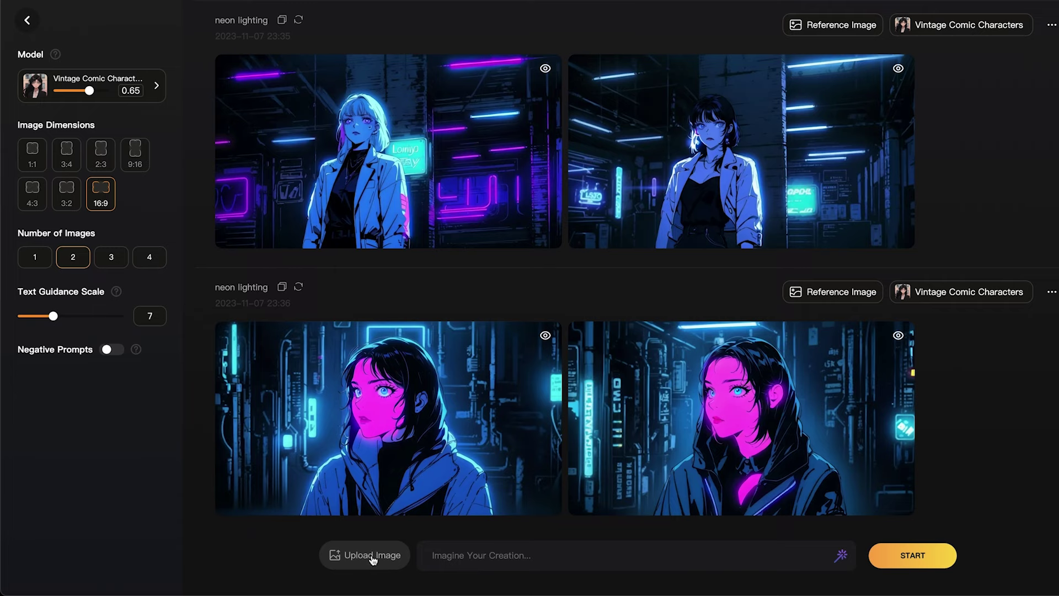
Step: Upload a reference photo, enter the neon lighting prompt and generate two rounds of images
{"action": "left_click", "coordinate": [342, 555]}
{"action": "scroll", "coordinate": [764, 336], "scroll_direction": "down", "scroll_amount": 15}
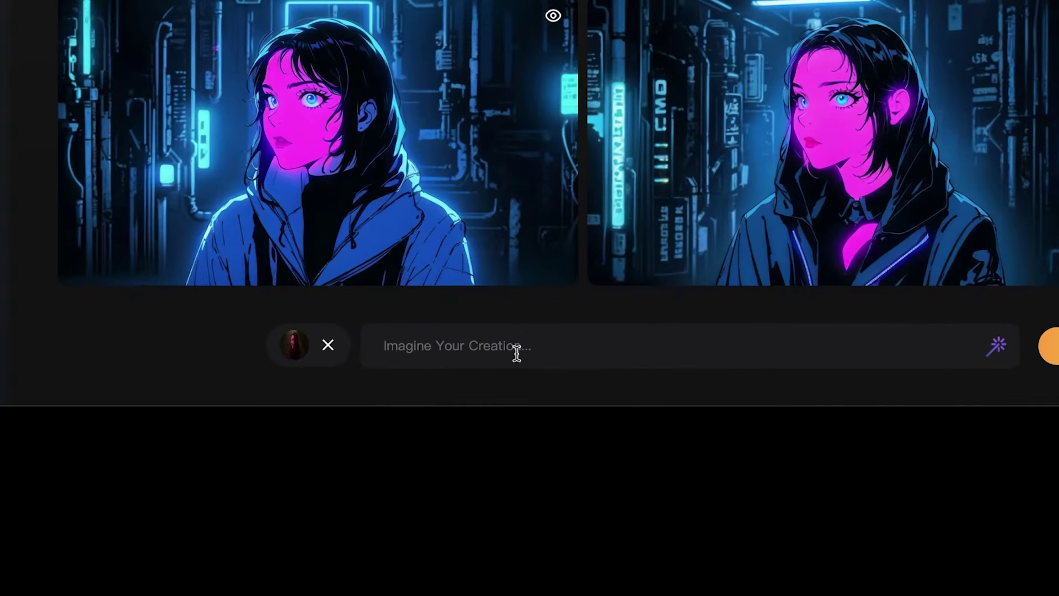
{"action": "left_click", "coordinate": [520, 558]}
{"action": "type", "text": "neo"}
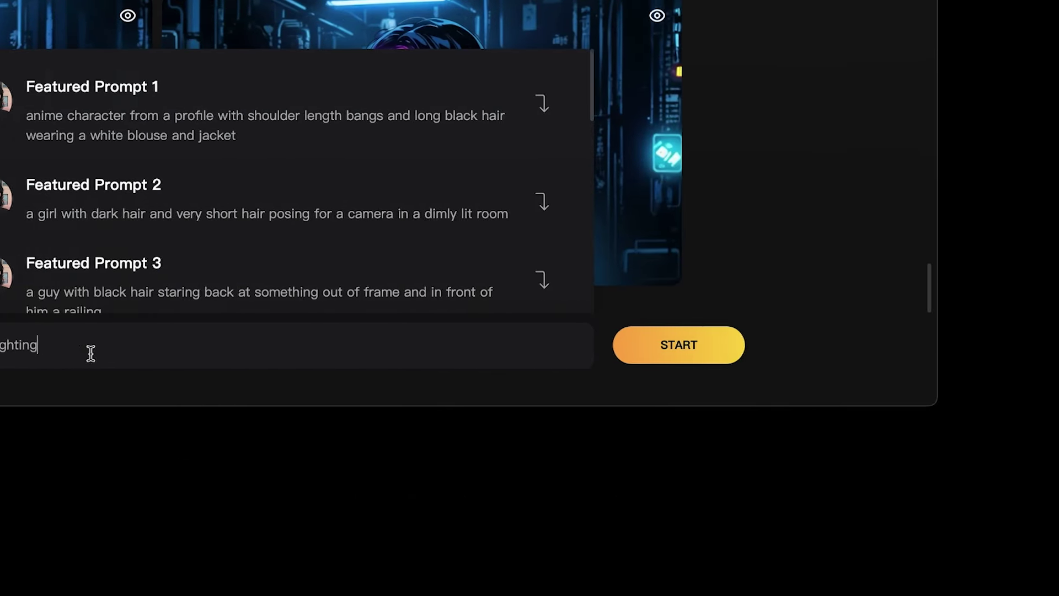
{"action": "left_click", "coordinate": [1051, 345]}
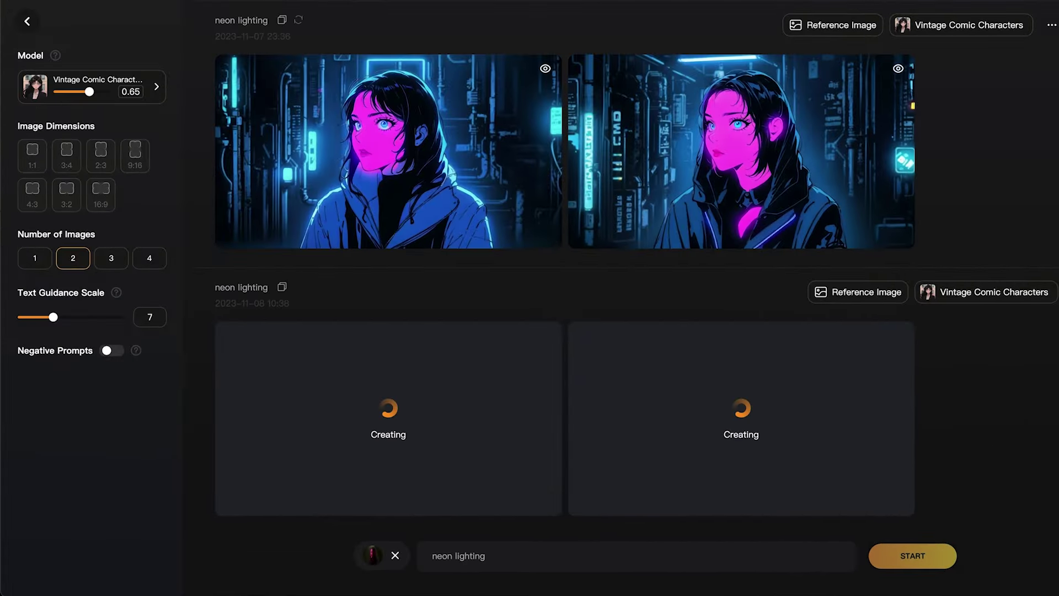
{"action": "left_click", "coordinate": [907, 558]}
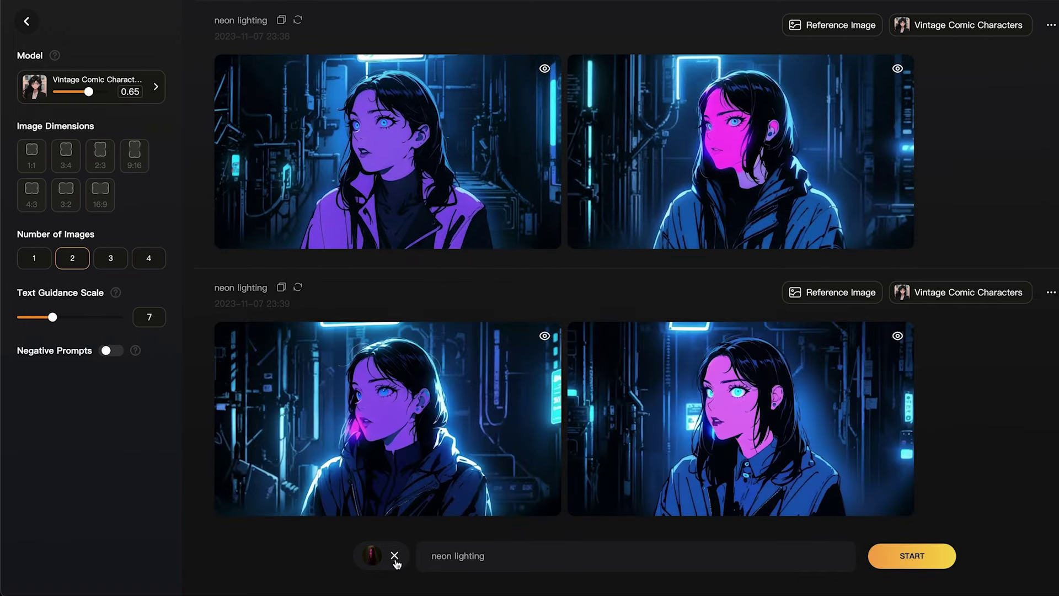
Step: Swap in a different reference photo from Downloads
{"action": "left_click", "coordinate": [373, 556]}
{"action": "left_click", "coordinate": [619, 227]}
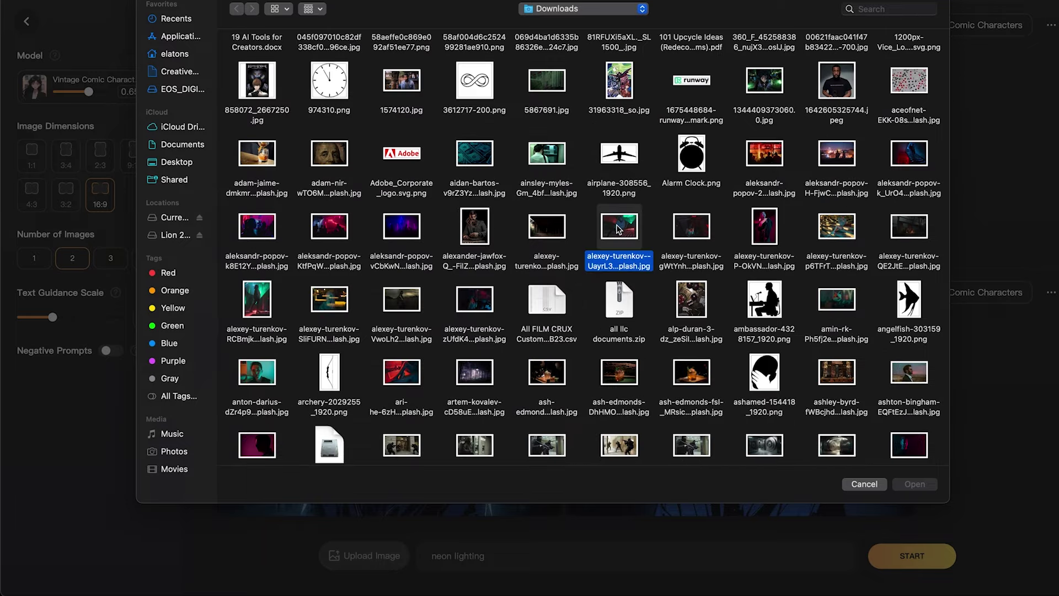
{"action": "left_click", "coordinate": [921, 485]}
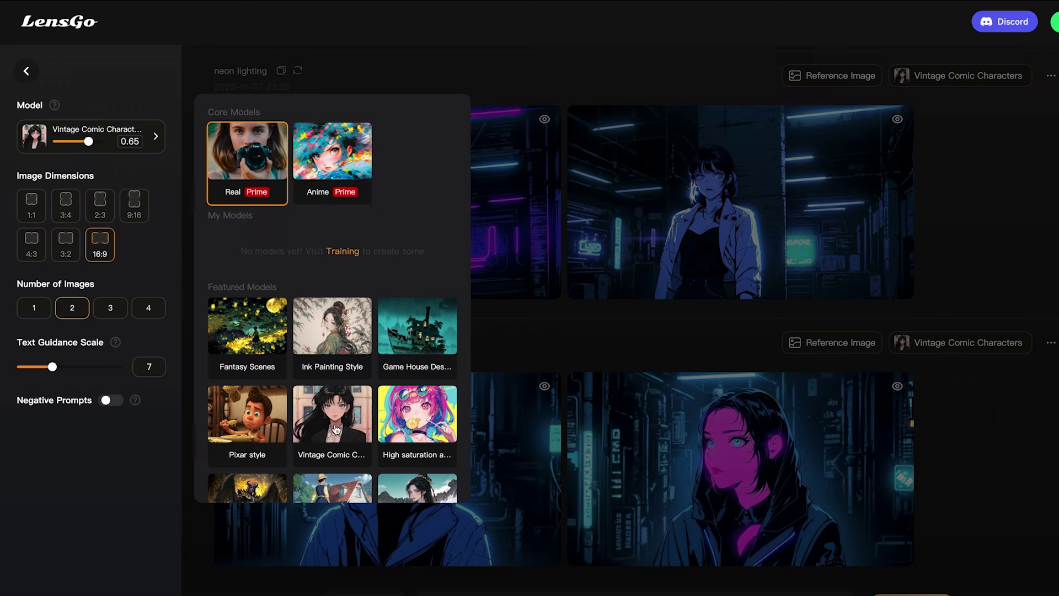
Step: Close the model list, keeping Vintage Comic Characters selected
{"action": "left_click", "coordinate": [335, 430]}
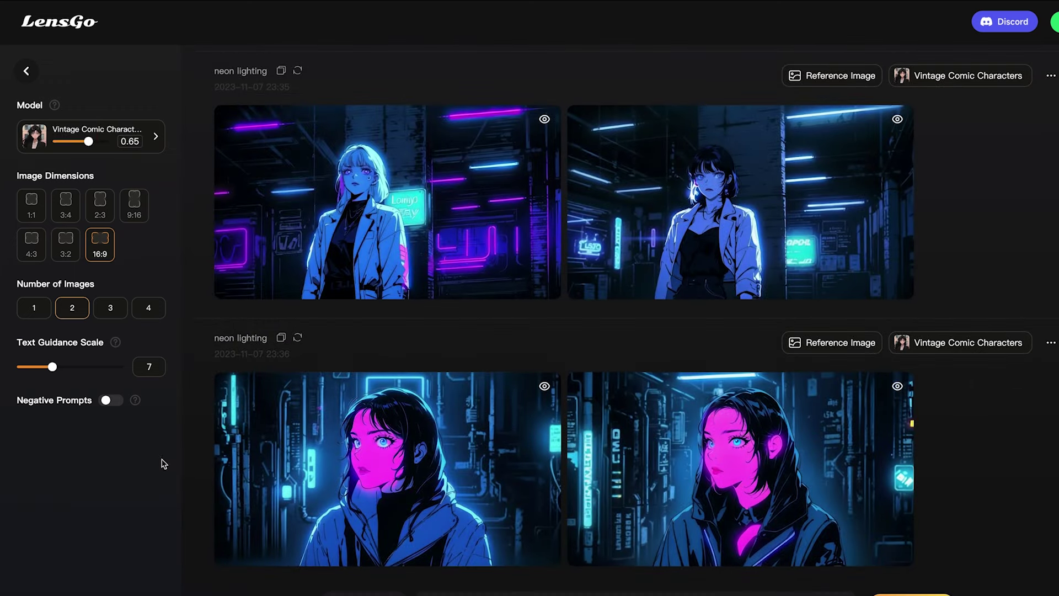